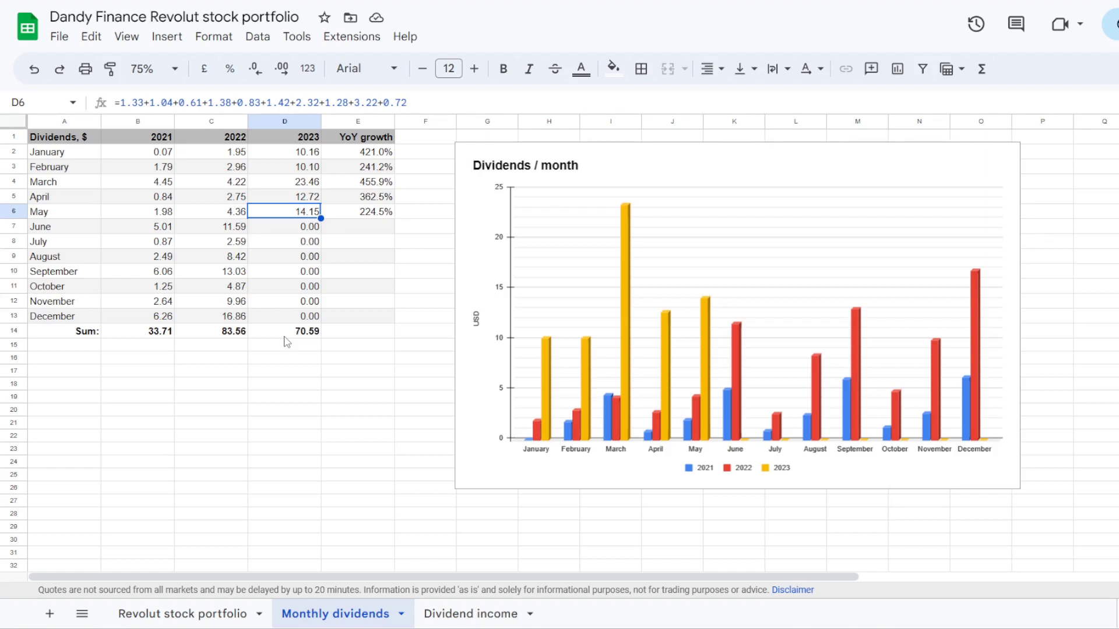
# - Switch to the Dividend income sheet: 243.95 yearly, 20.33 monthly and 0.67 daily income
pyautogui.hotkey('ctrl', 'shift', 'pagedown')
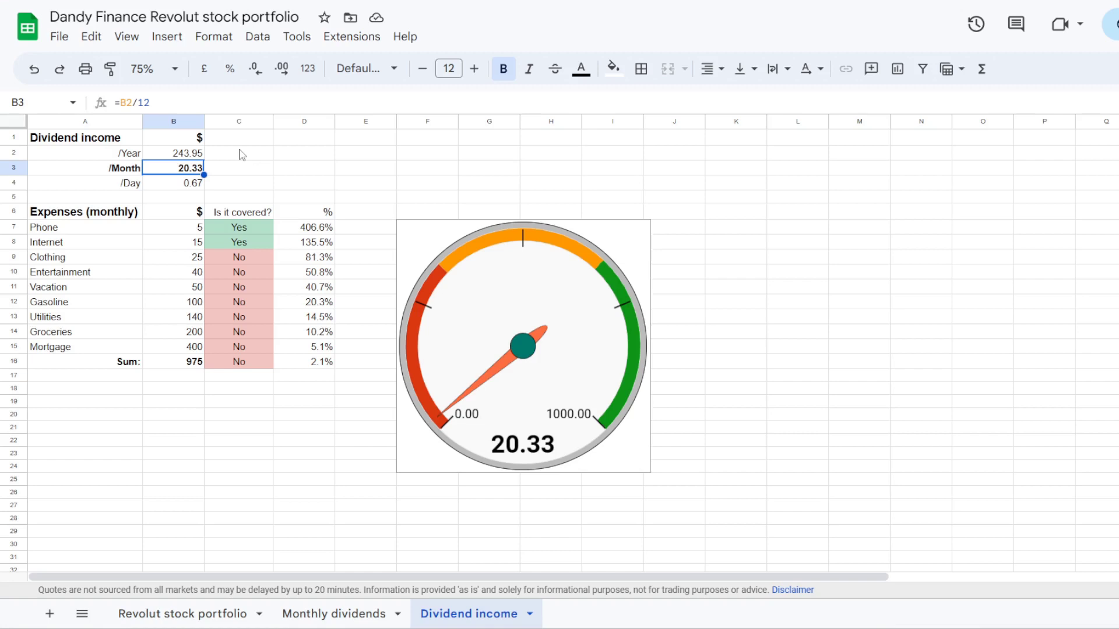
# - Review the Phone, Internet, Entertainment and total coverage percentage formulas, then return to the Revolut stock portfolio sheet
pyautogui.click(329, 228)
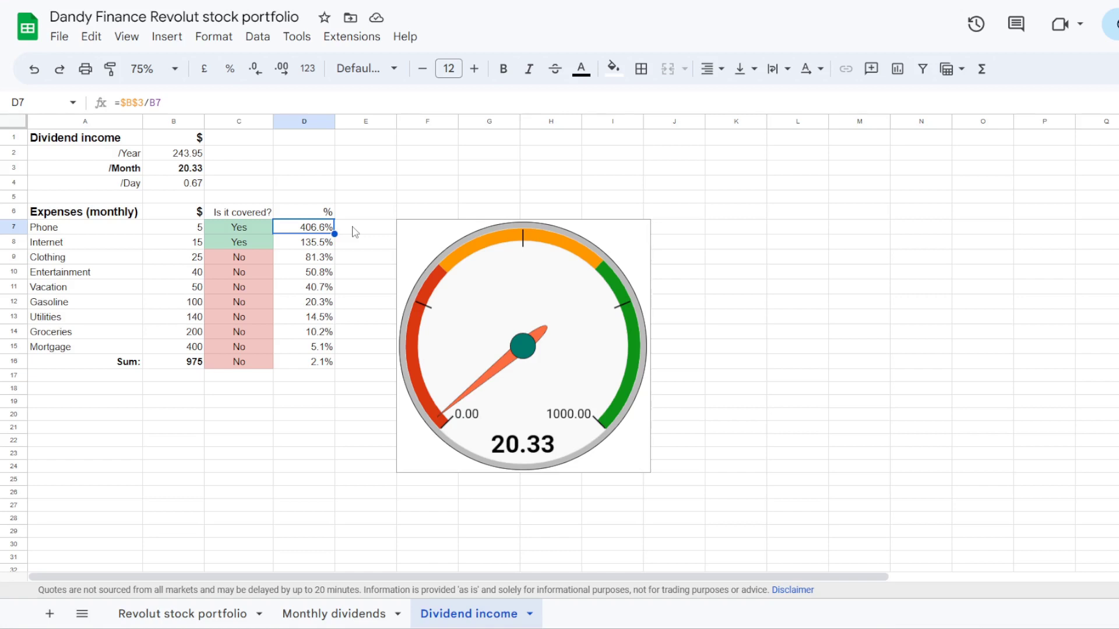
pyautogui.press('Down')
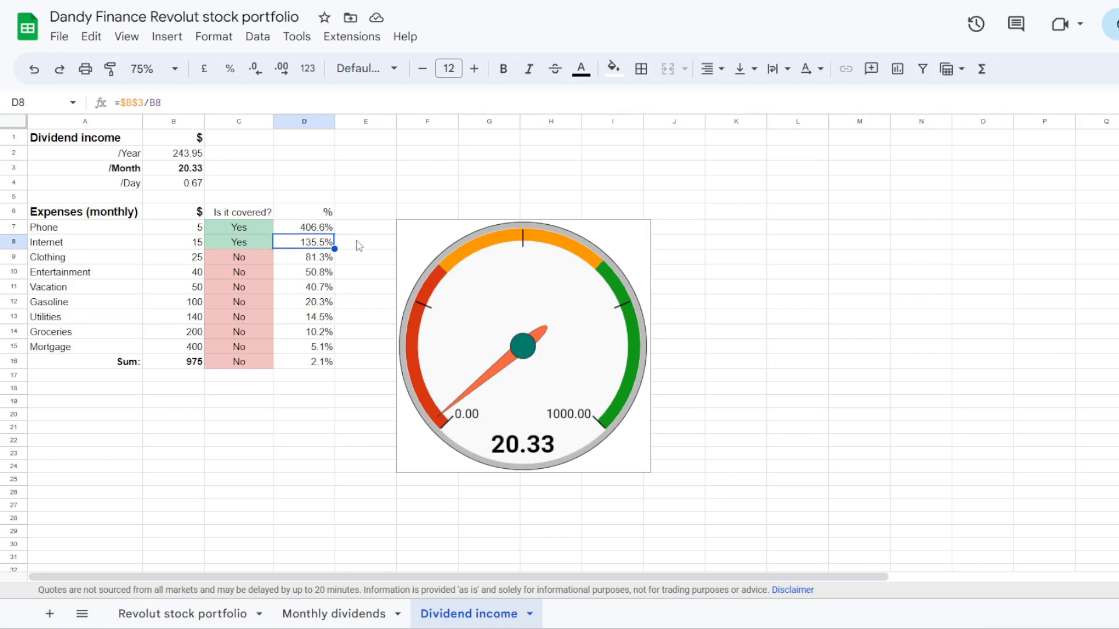
pyautogui.press('Down')
pyautogui.press('Down')
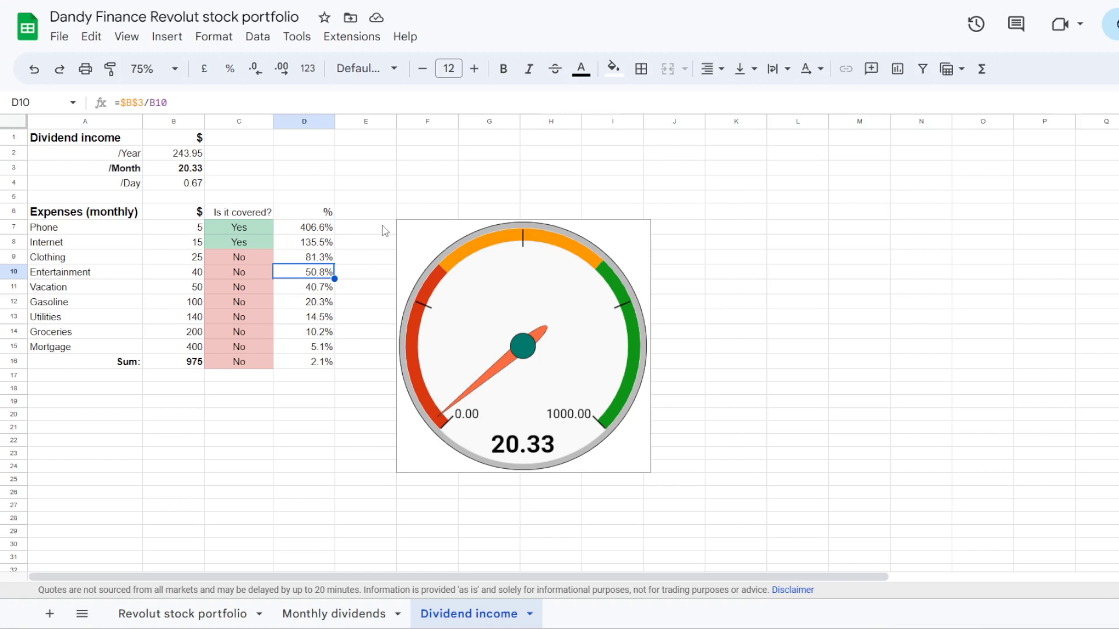
pyautogui.hotkey('ctrl', 'Down')
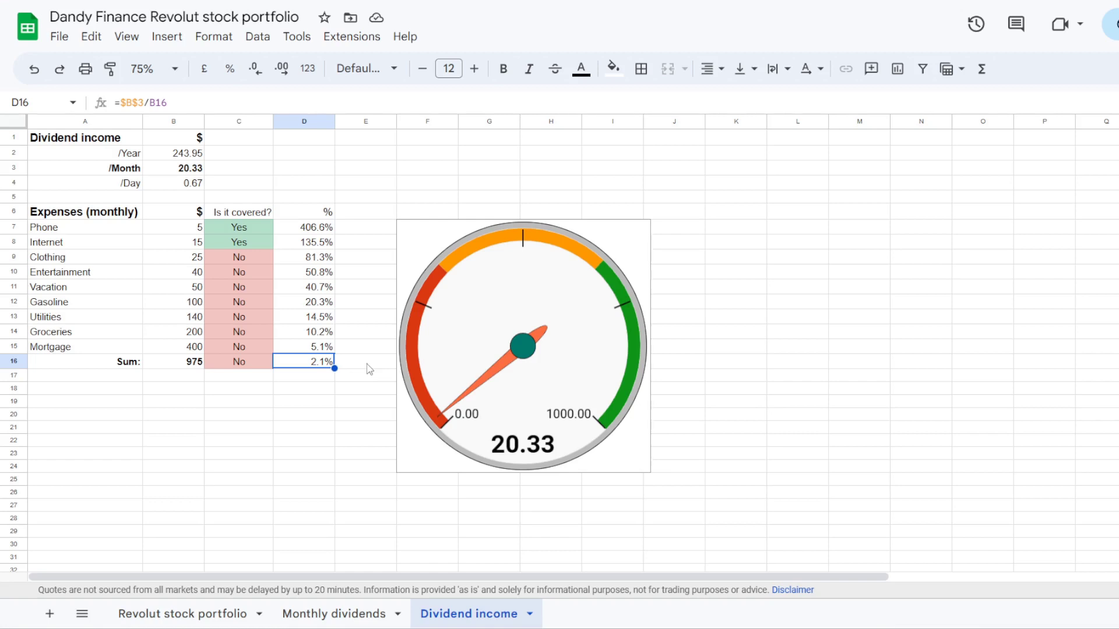
pyautogui.hotkey('ctrl', 'shift', 'pageup')
pyautogui.hotkey('ctrl', 'shift', 'pageup')
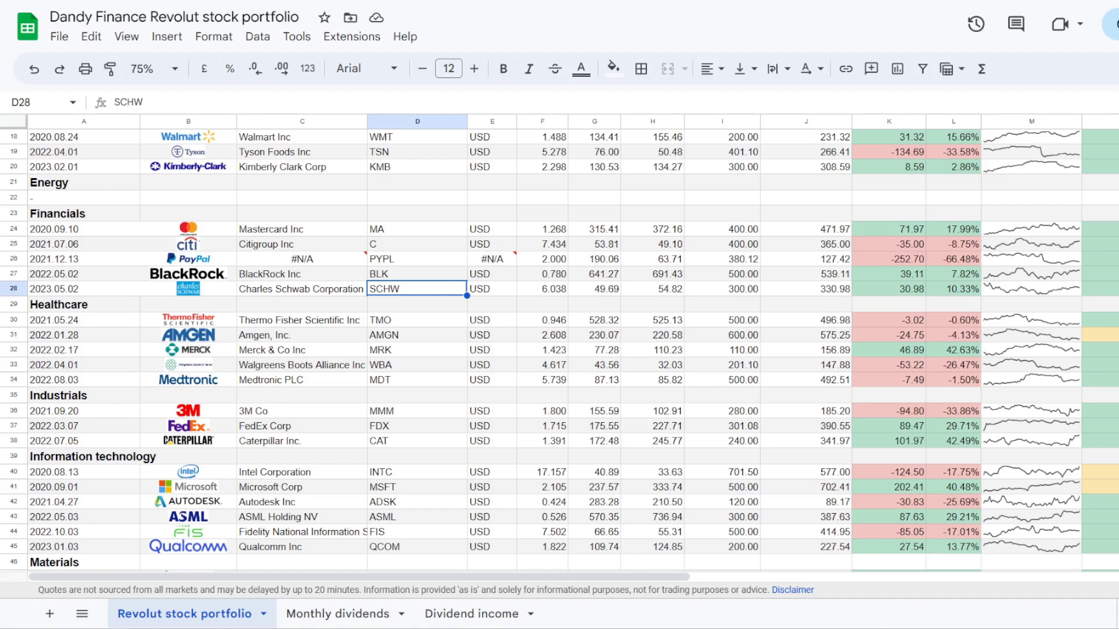
pyautogui.click(542, 289)
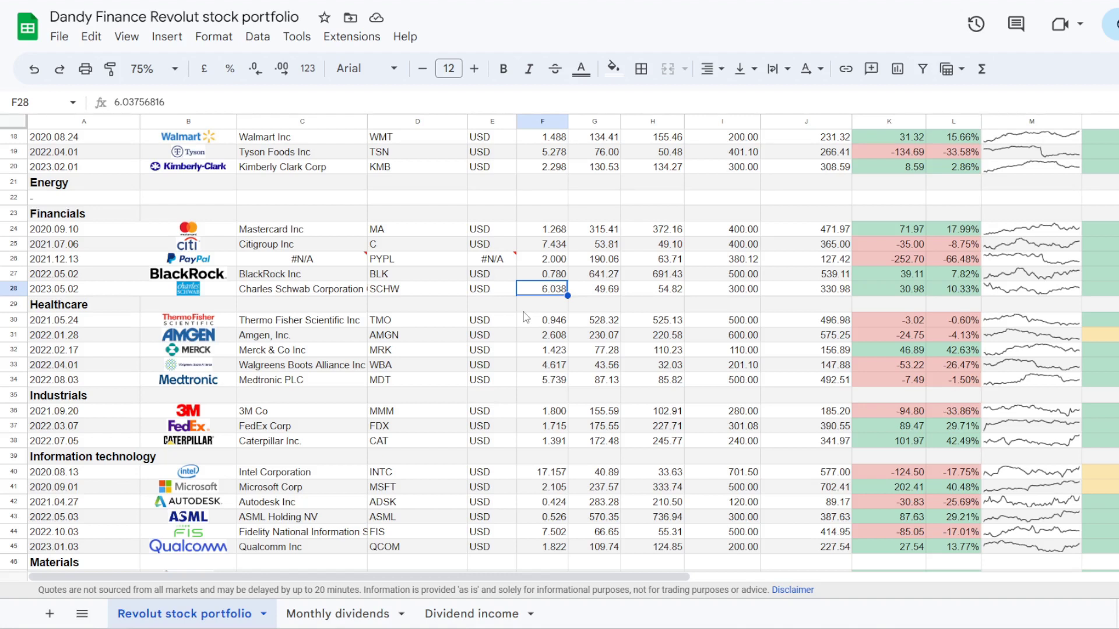
pyautogui.press('Right')
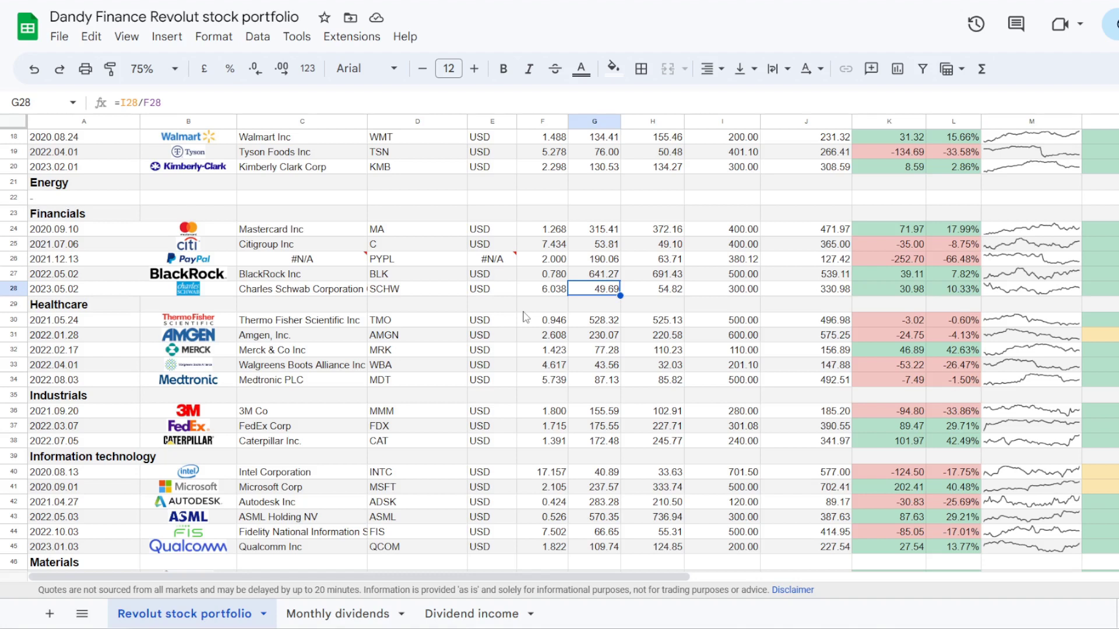
pyautogui.press('Right')
pyautogui.press('Right')
pyautogui.press('Right')
pyautogui.press('Right')
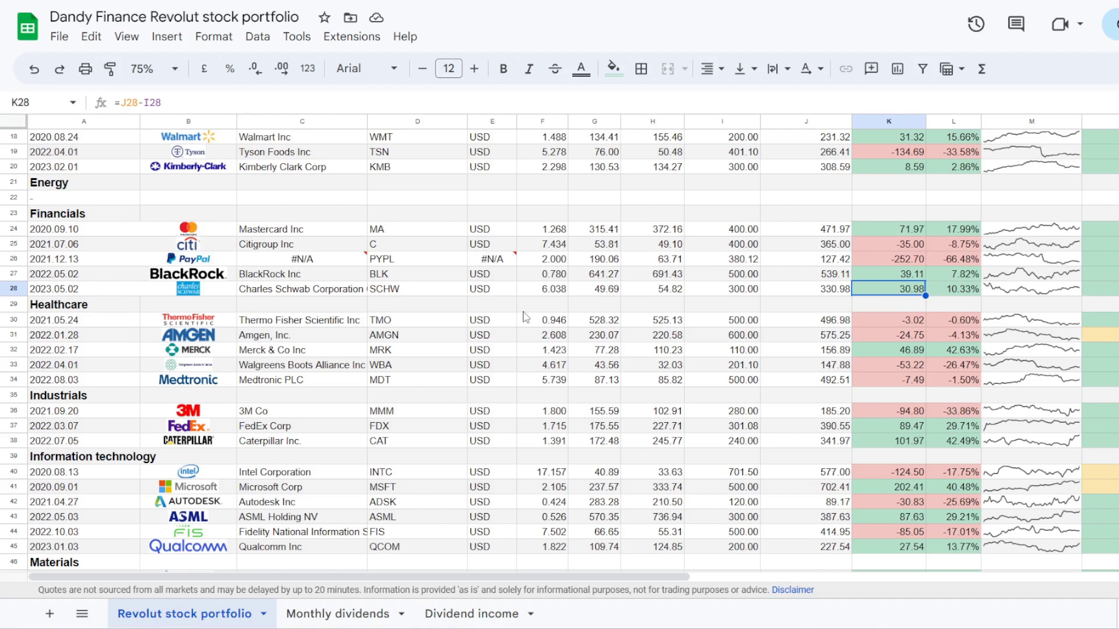
pyautogui.press('Right')
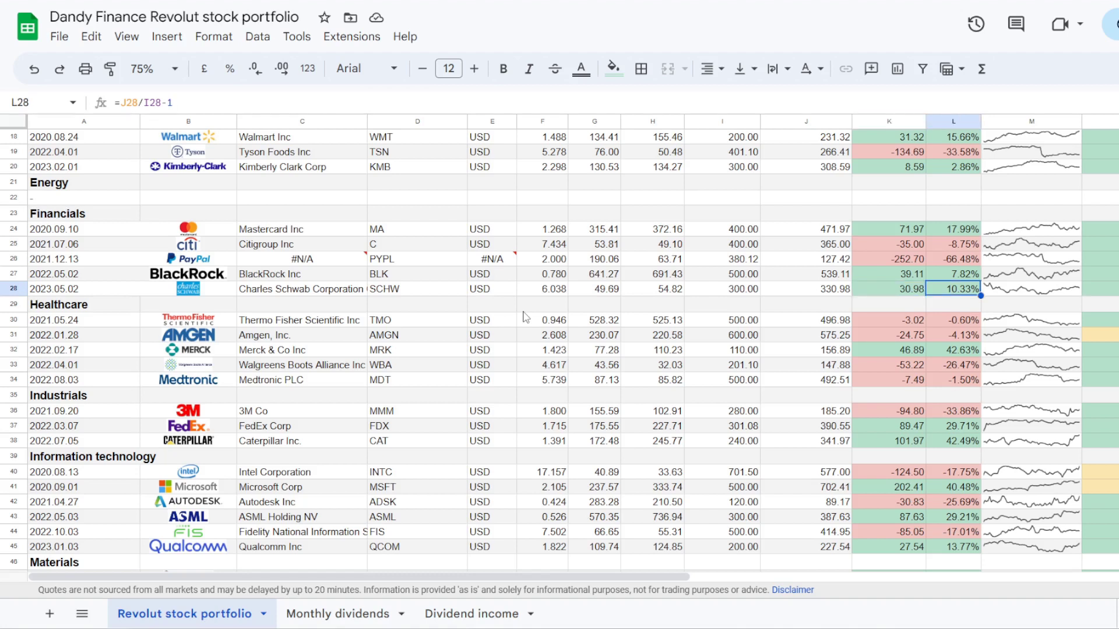
pyautogui.press('Right')
pyautogui.press('Right')
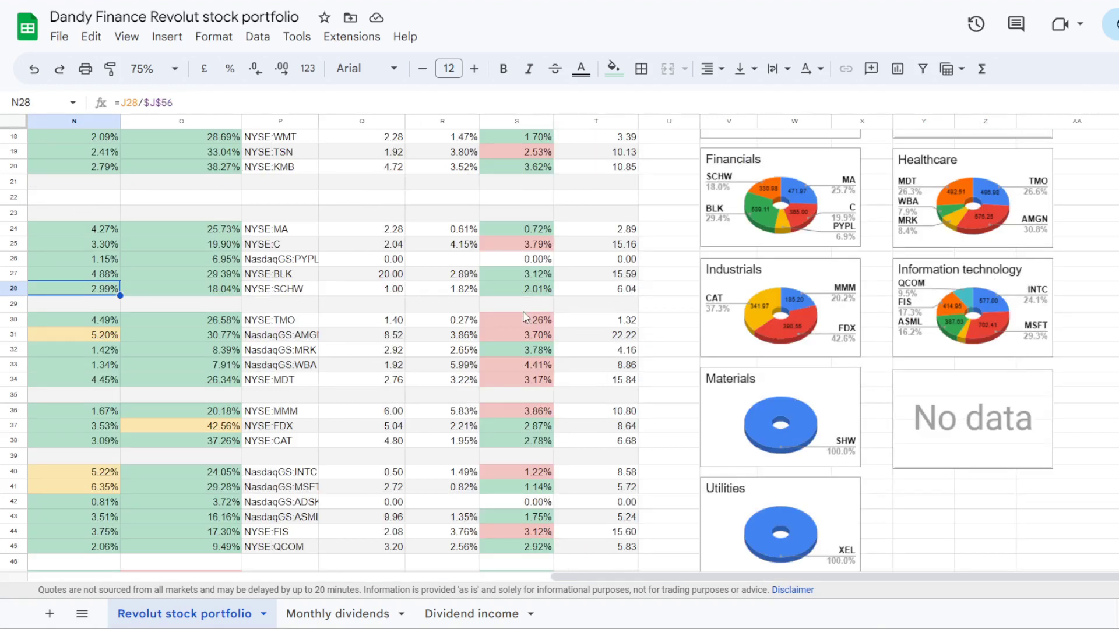
pyautogui.press('Right')
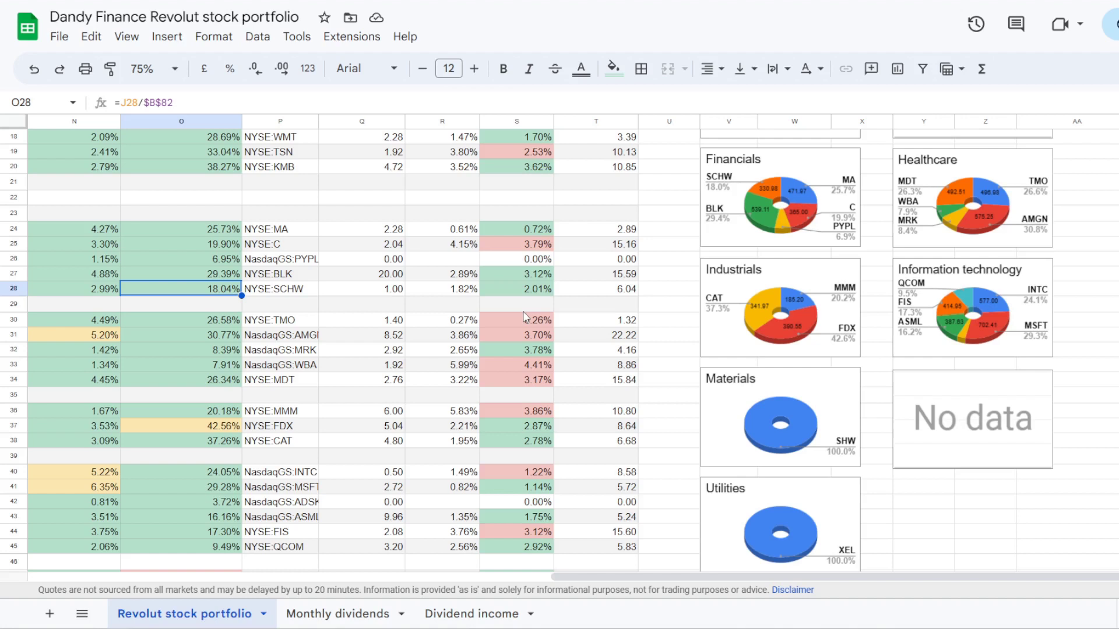
pyautogui.press('Right')
pyautogui.press('Right')
pyautogui.press('Right')
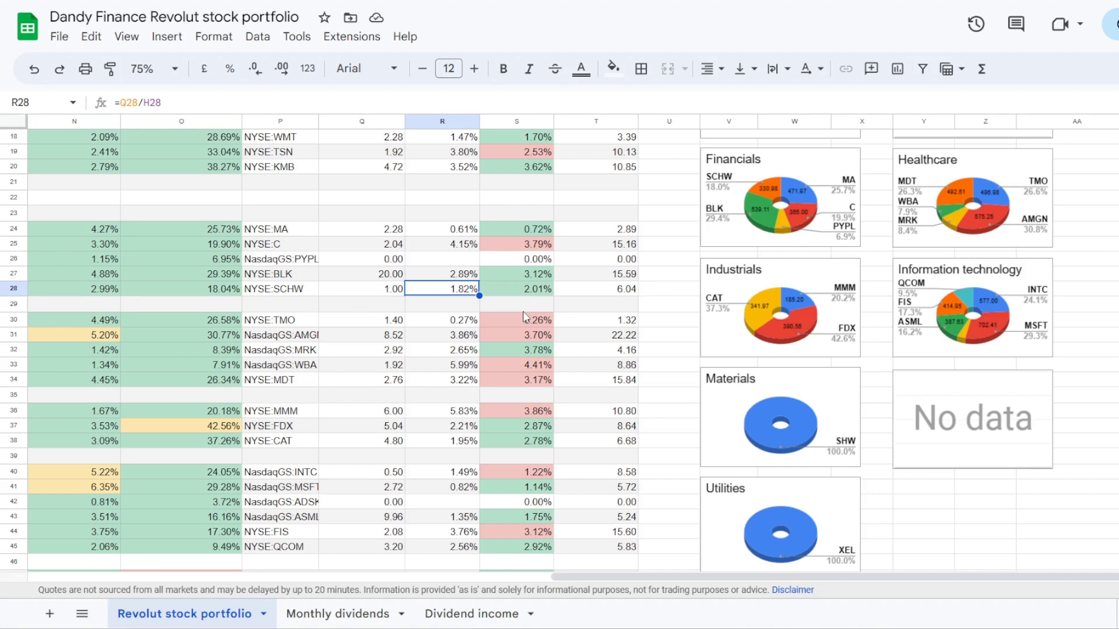
pyautogui.press('Right')
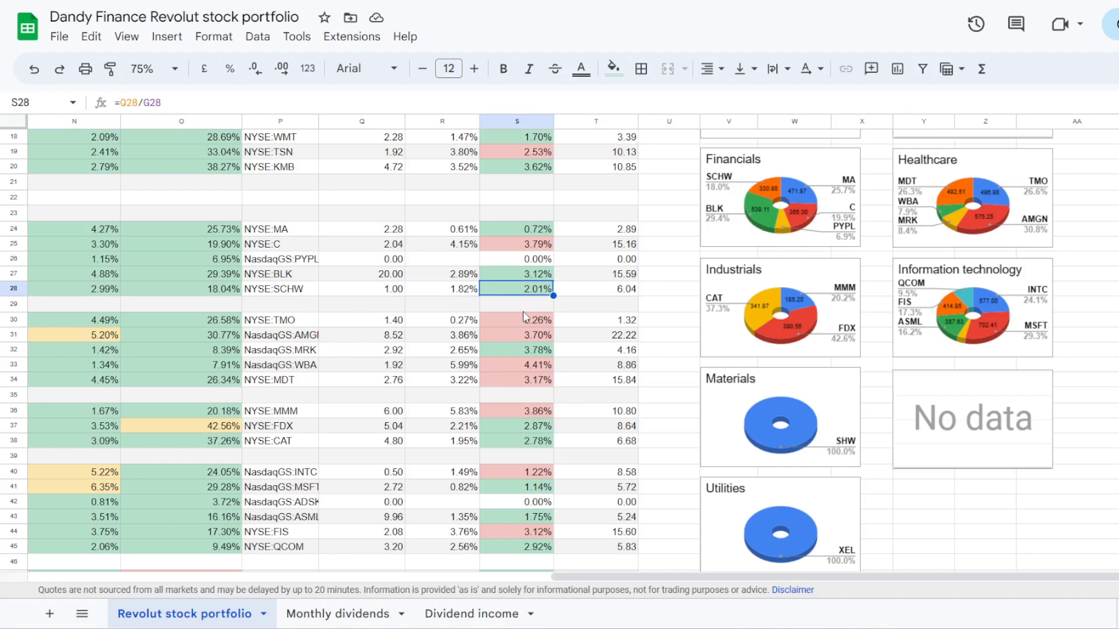
pyautogui.press('Right')
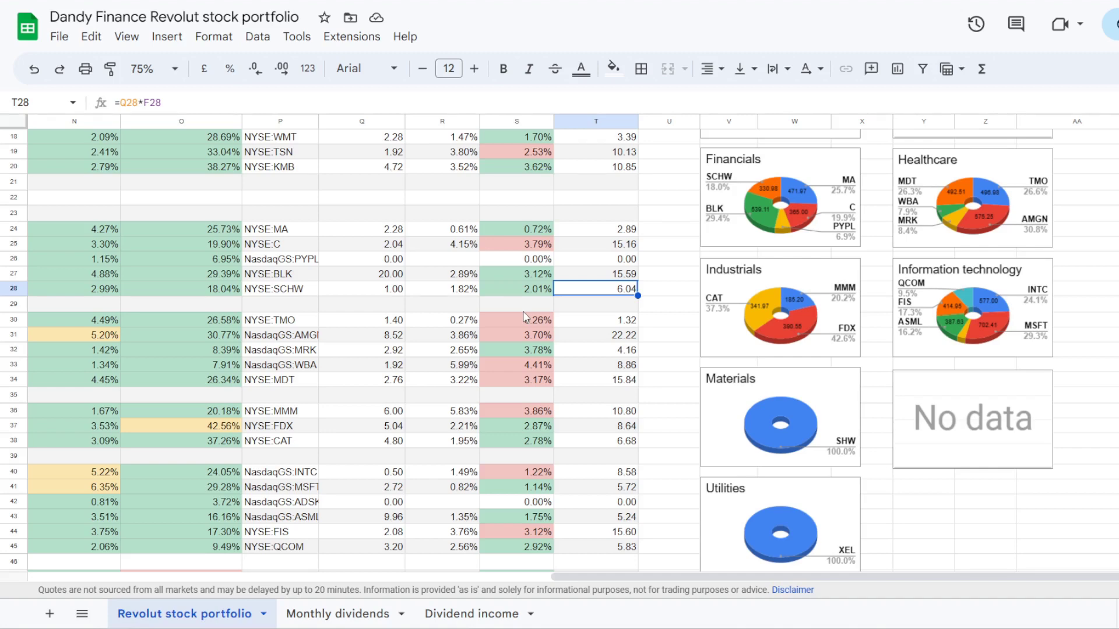
pyautogui.press('Down')
pyautogui.press('Down')
pyautogui.press('Left')
pyautogui.press('Left')
pyautogui.press('Left')
pyautogui.press('Left')
pyautogui.press('Left')
pyautogui.press('Left')
pyautogui.press('Left')
pyautogui.press('Left')
pyautogui.press('Left')
pyautogui.press('Left')
pyautogui.press('Left')
pyautogui.press('Left')
pyautogui.press('Left')
pyautogui.press('Left')
pyautogui.press('Left')
pyautogui.press('Left')
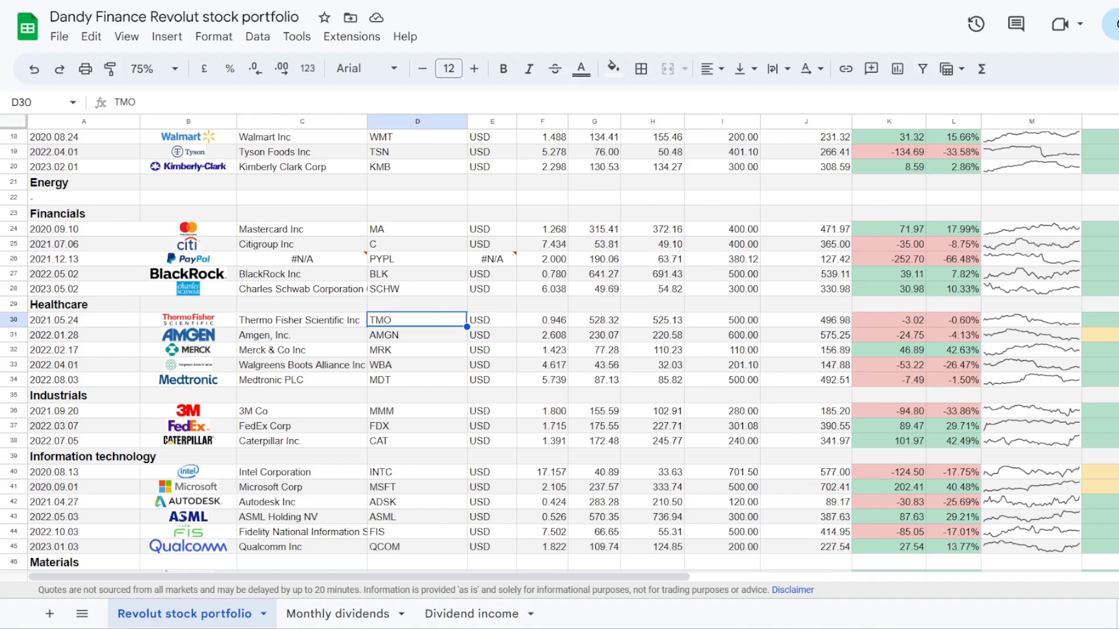
# - Inspect TMO's share quantity, cost-per-share, profit, percentage return and portfolio share formulas
pyautogui.click(542, 319)
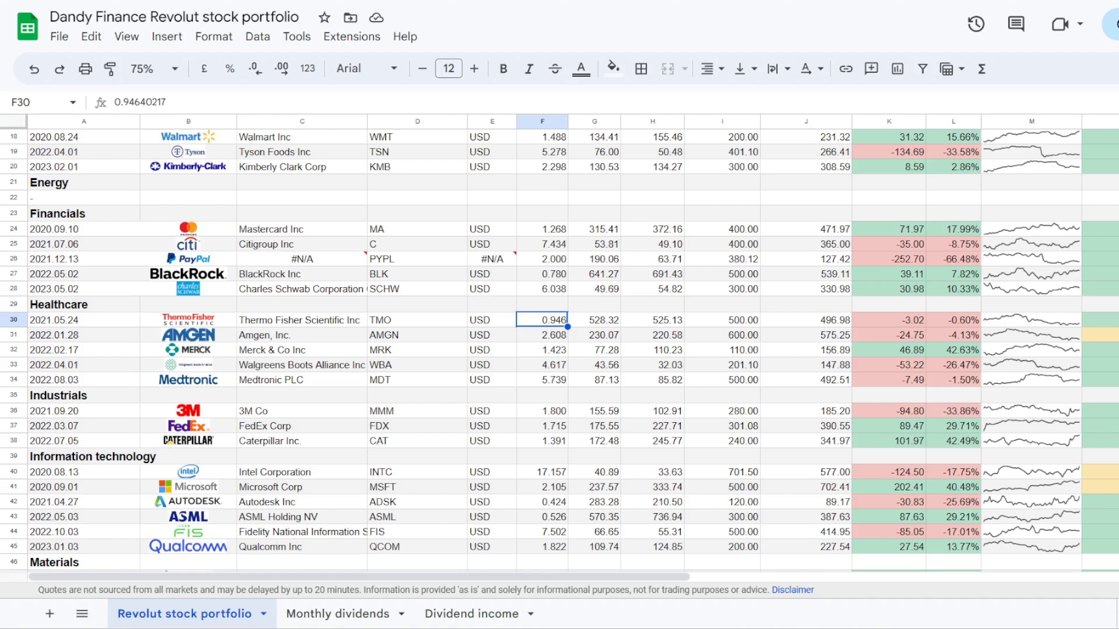
pyautogui.click(594, 320)
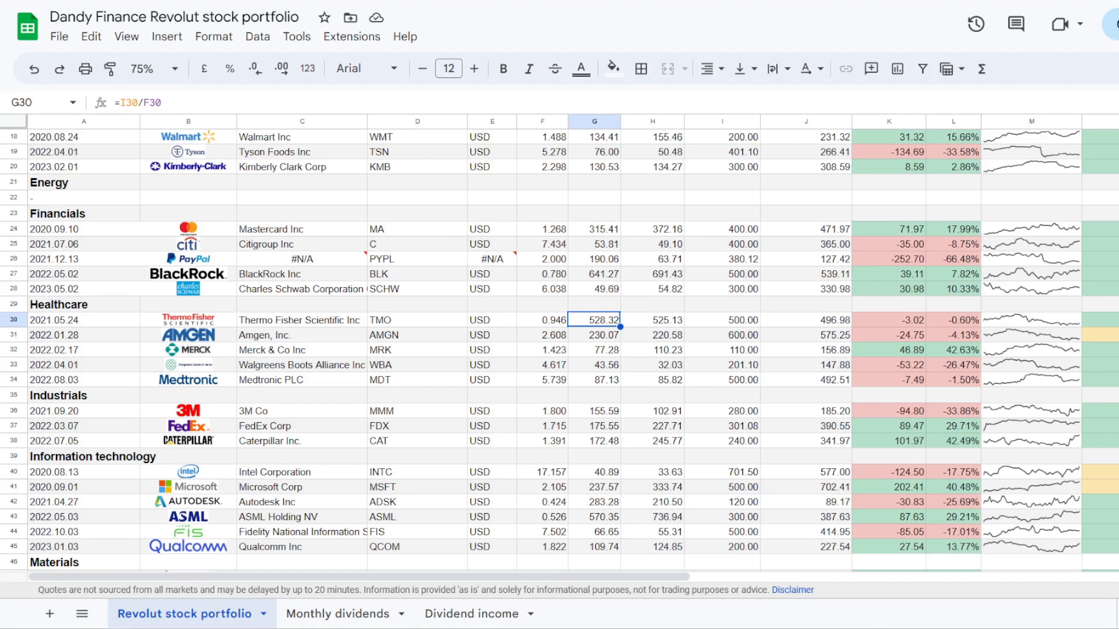
pyautogui.click(889, 320)
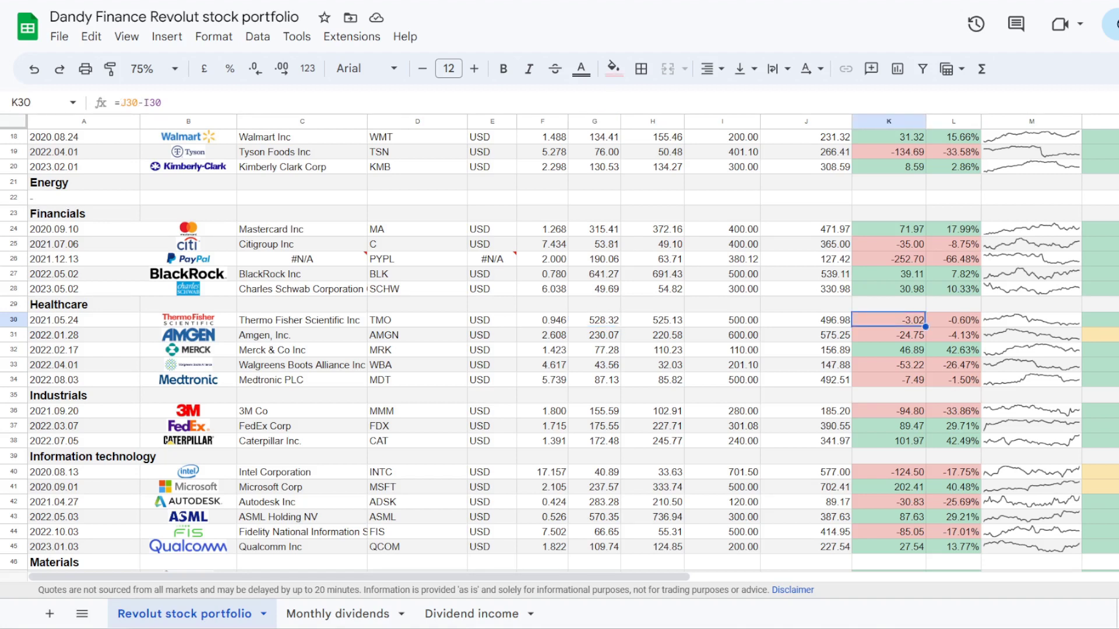
pyautogui.click(953, 320)
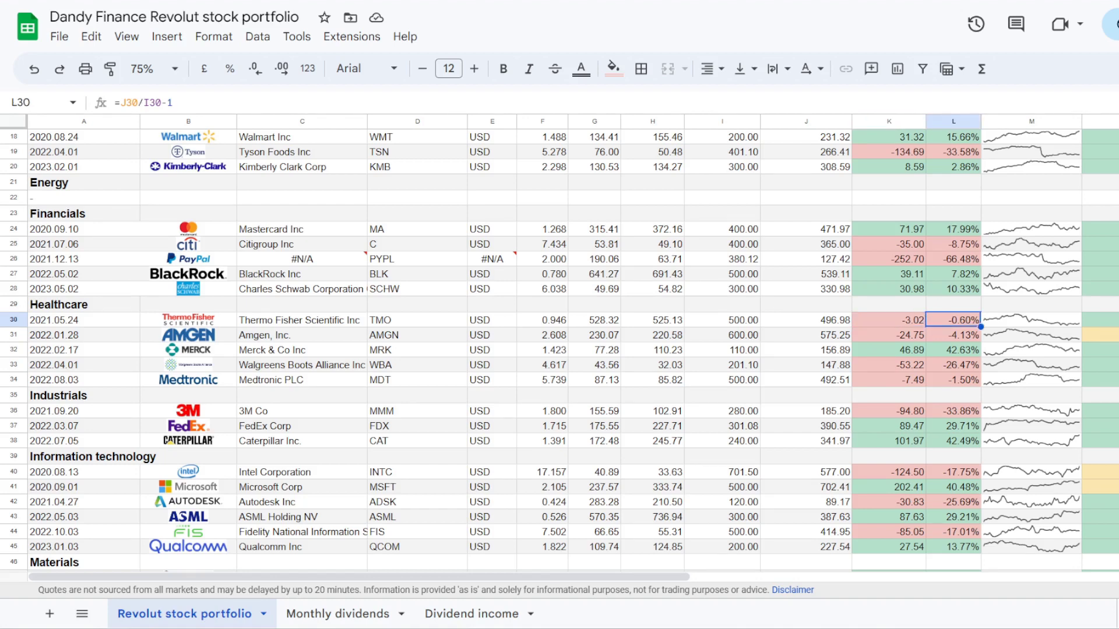
pyautogui.press('Right')
pyautogui.press('Right')
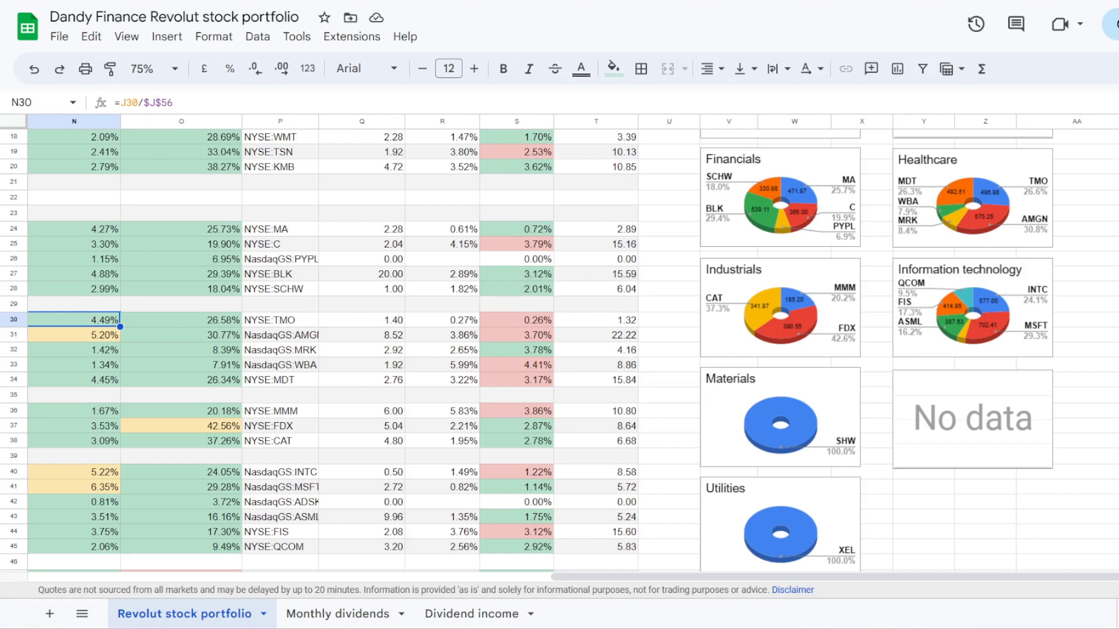
# - Check TMO's sector weight, dividend yield, yield-on-cost and annual dividend formulas, then select the SHW ticker D47
pyautogui.click(181, 320)
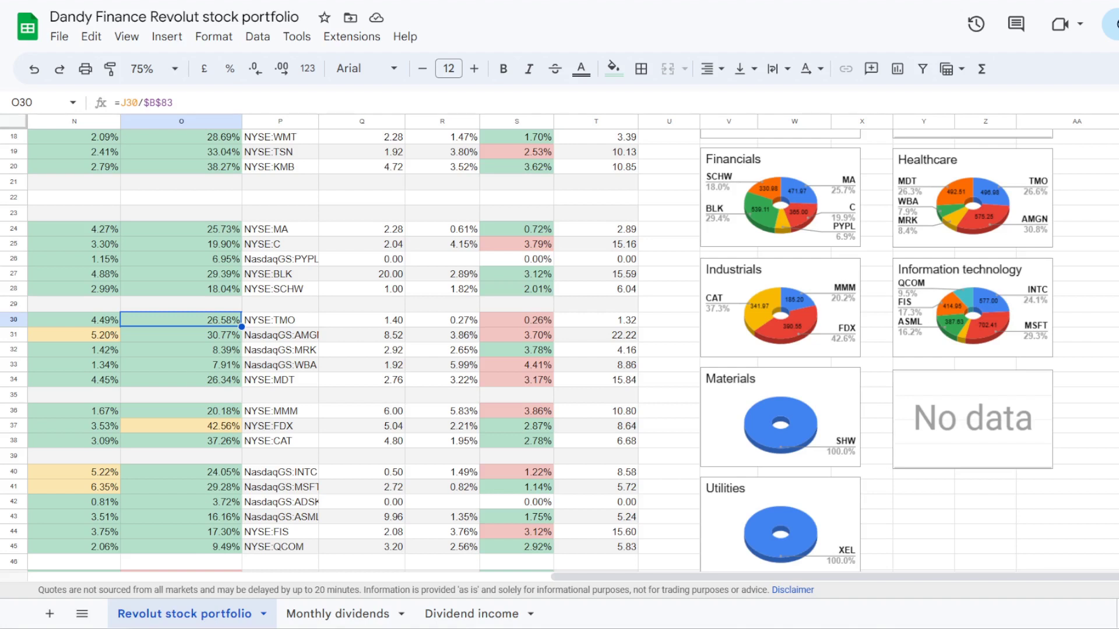
pyautogui.click(443, 320)
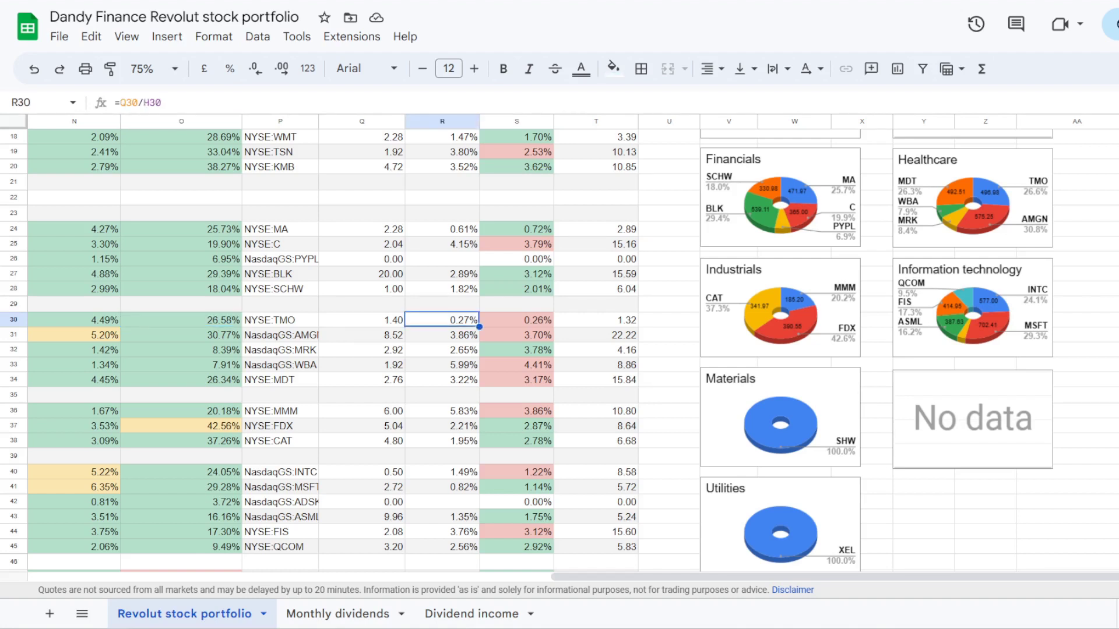
pyautogui.click(517, 320)
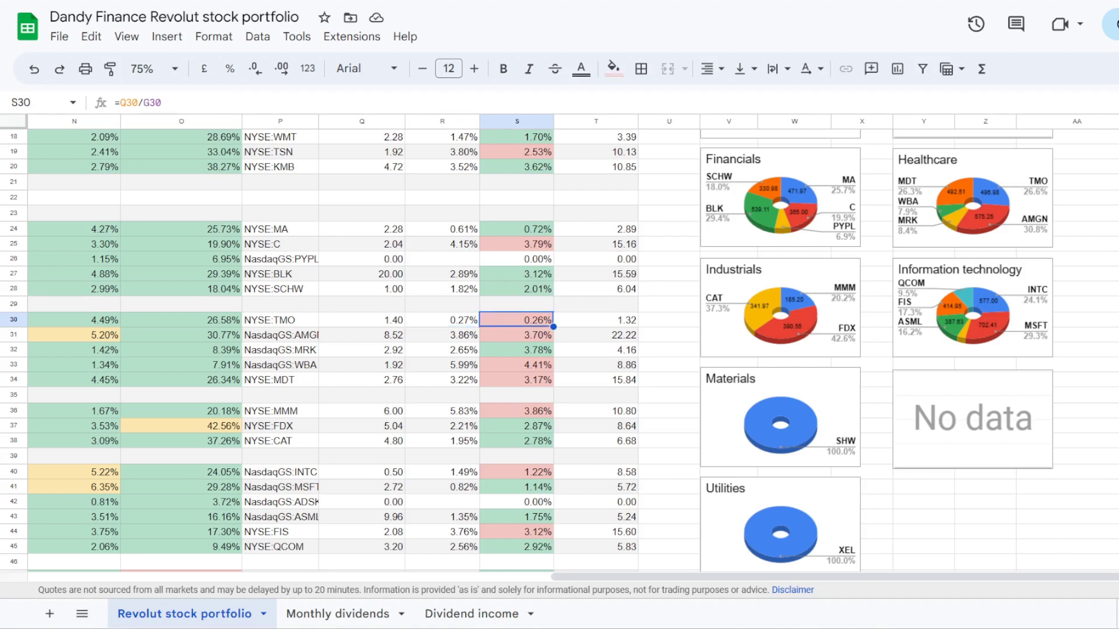
pyautogui.click(596, 320)
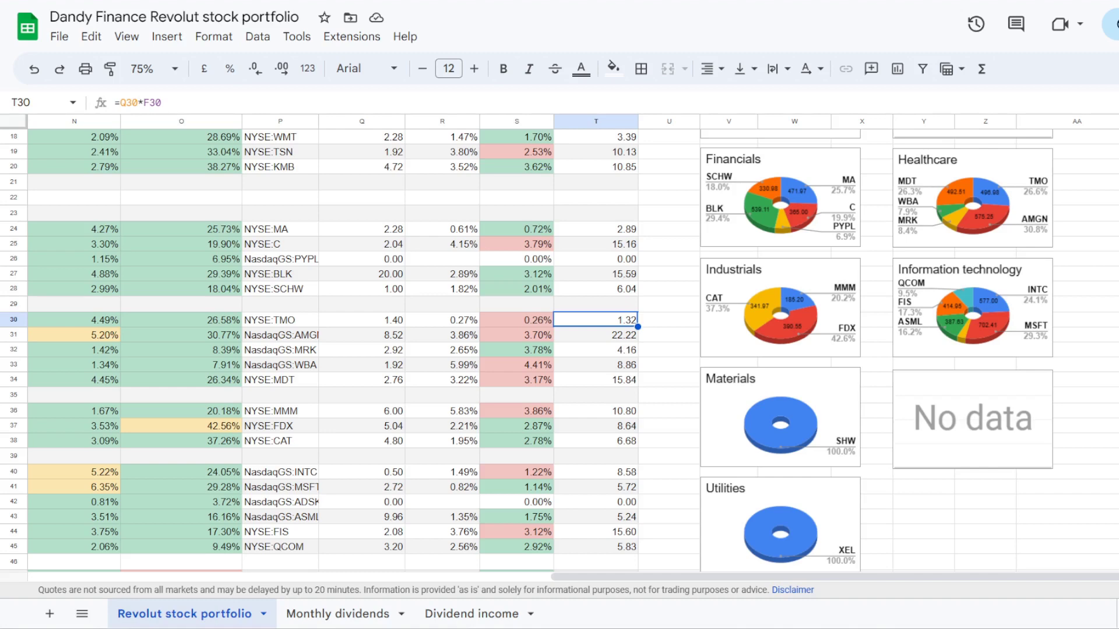
pyautogui.click(418, 320)
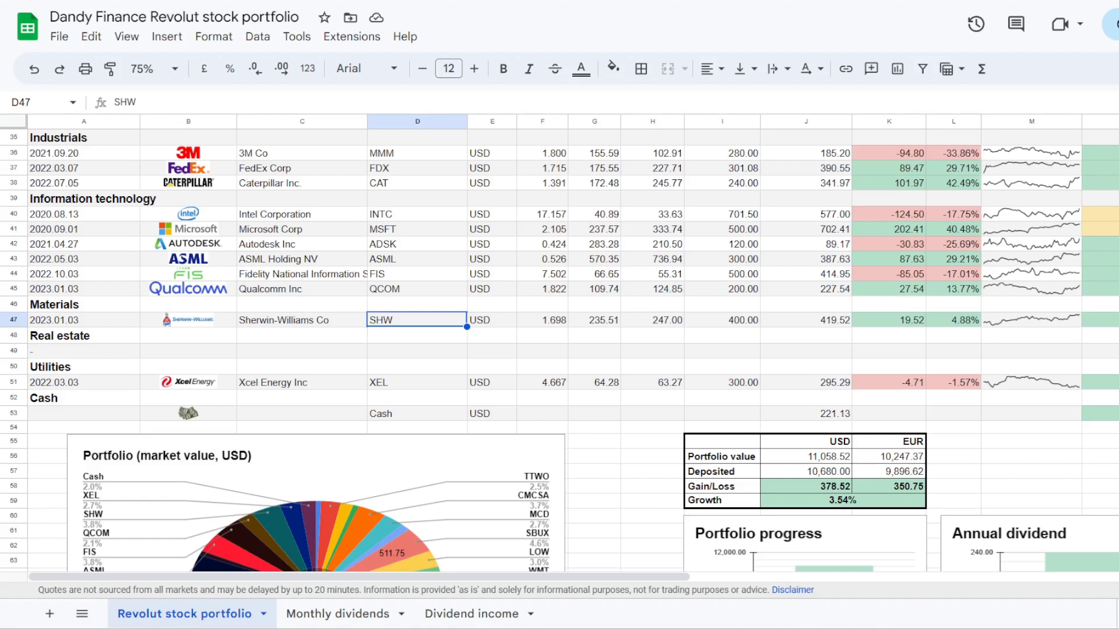
# - Review SHW's row 47 formulas, from share count and gain to 0.98% yield and 4.11 annual dividend
pyautogui.click(542, 320)
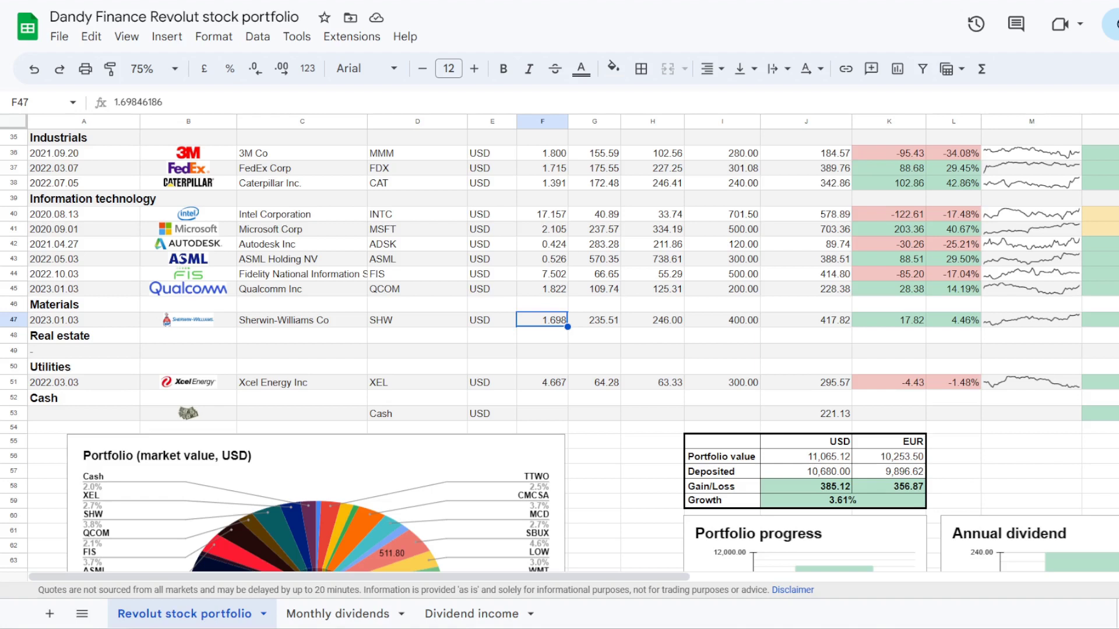
pyautogui.click(595, 320)
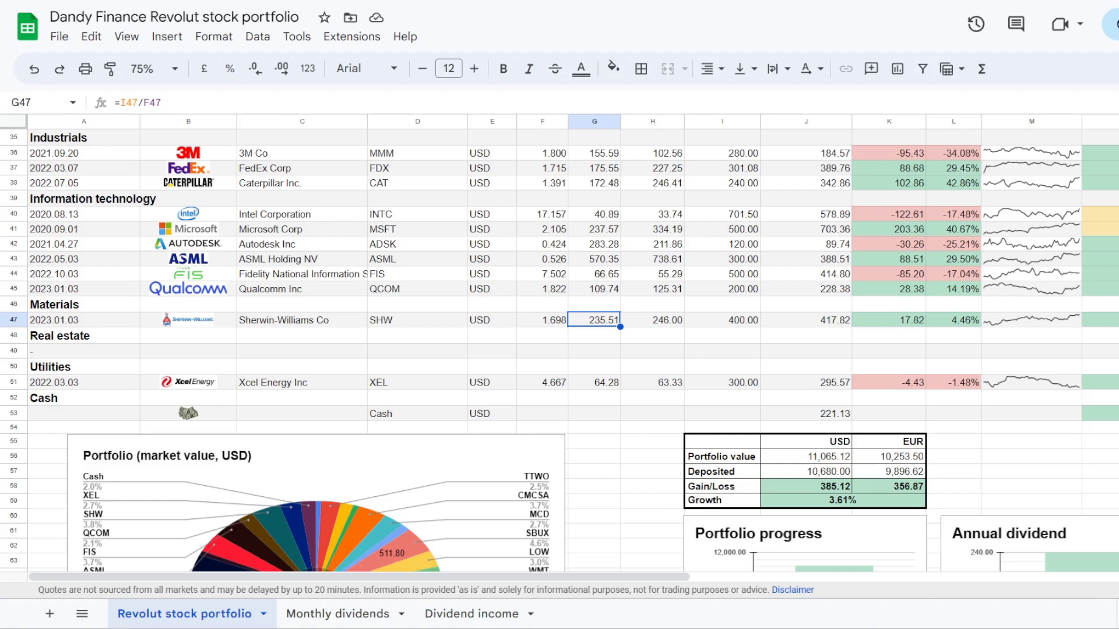
pyautogui.click(889, 320)
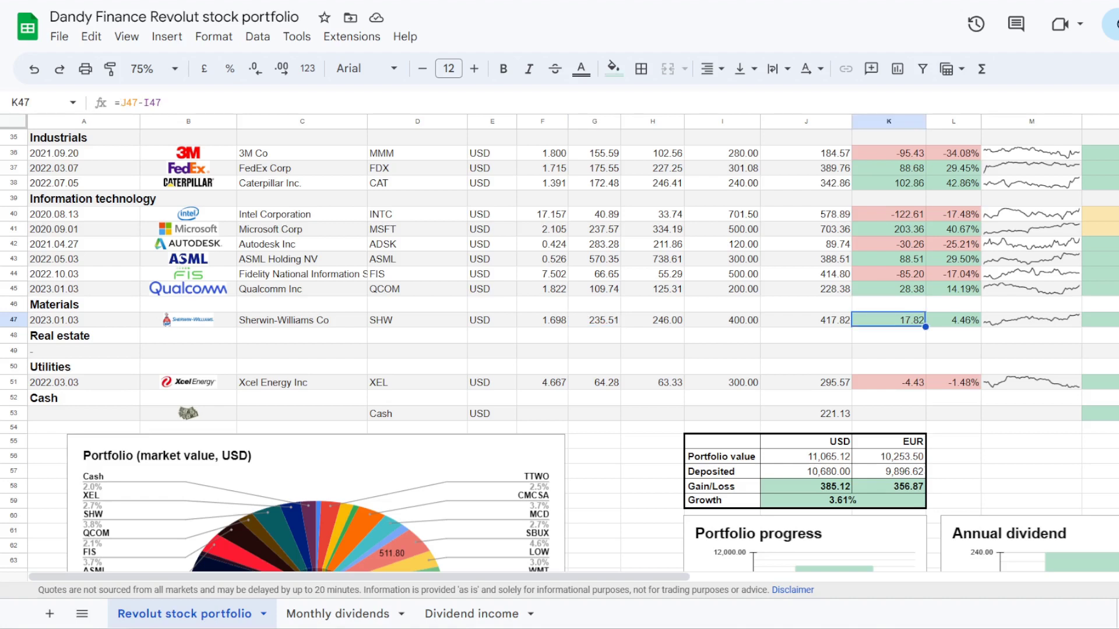
pyautogui.click(953, 320)
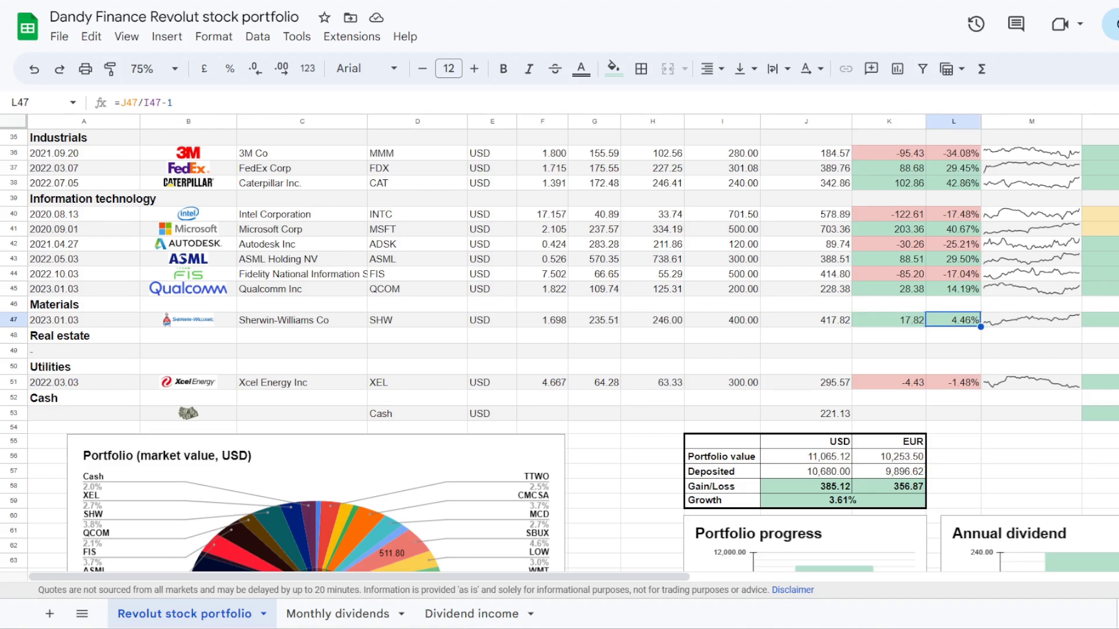
pyautogui.click(1100, 320)
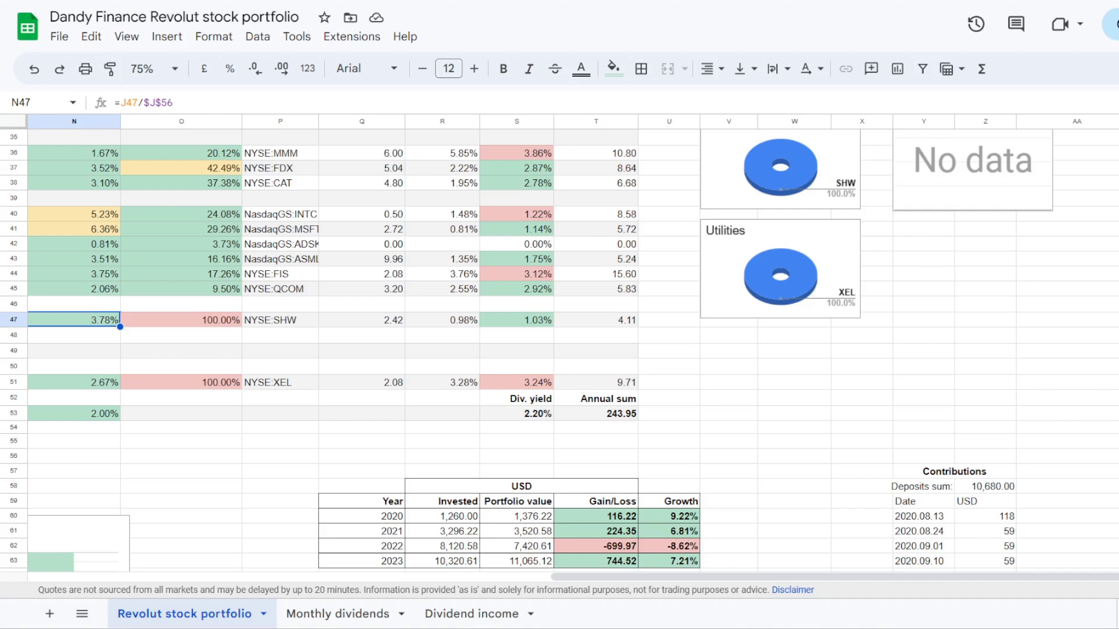
pyautogui.click(181, 320)
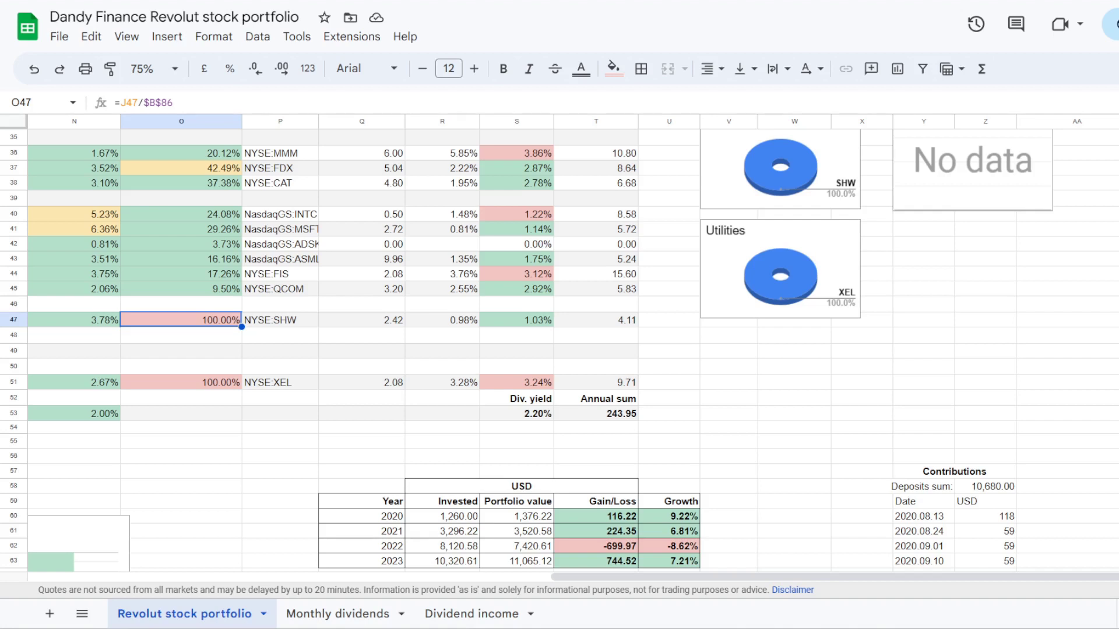
pyautogui.click(442, 320)
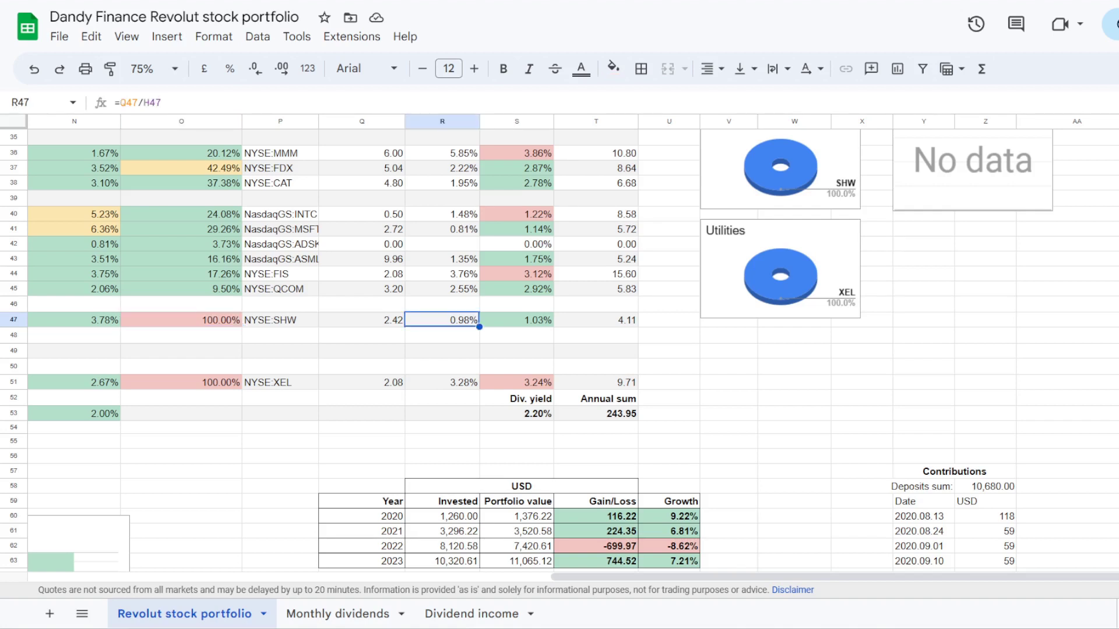
pyautogui.click(517, 320)
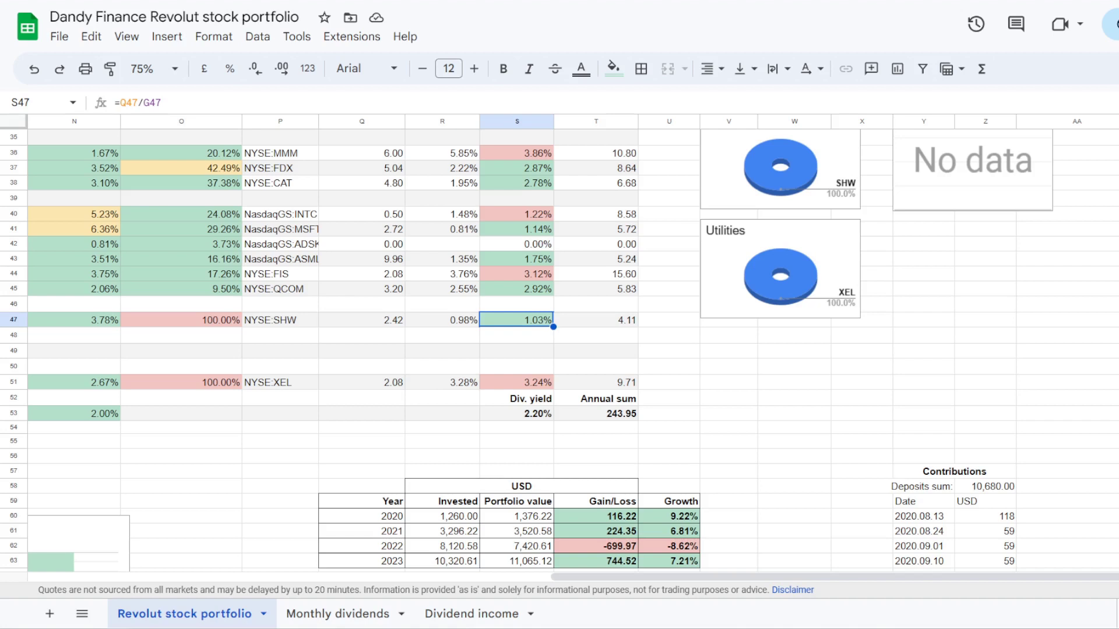
pyautogui.click(596, 320)
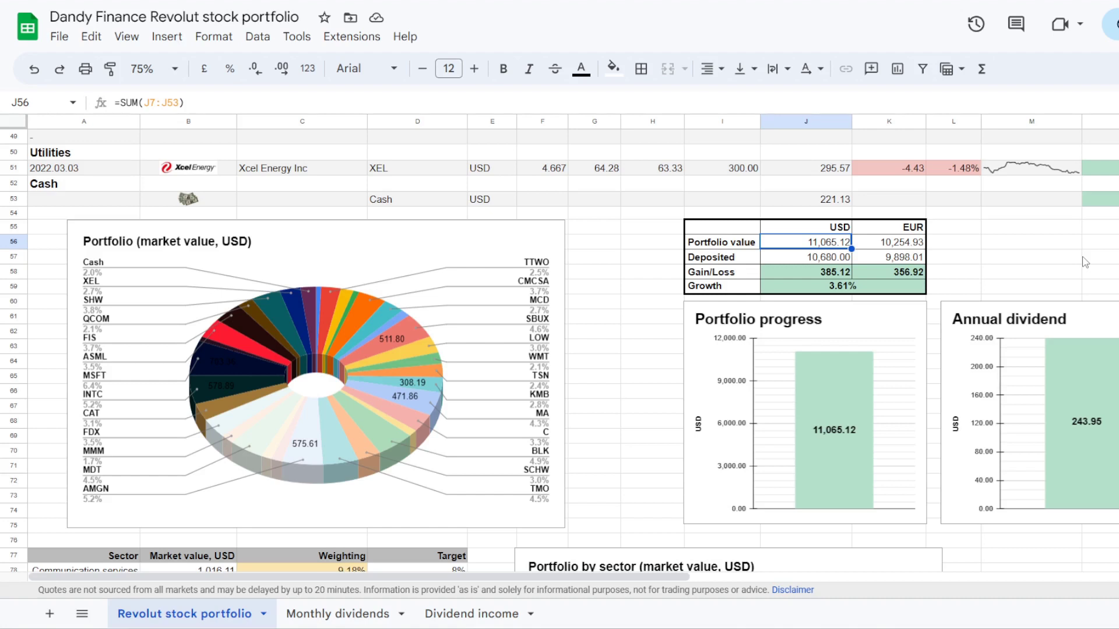
# - Inspect the Deposited, Gain/Loss and Growth total formulas, then bring the sector weighting table into view
pyautogui.press('Down')
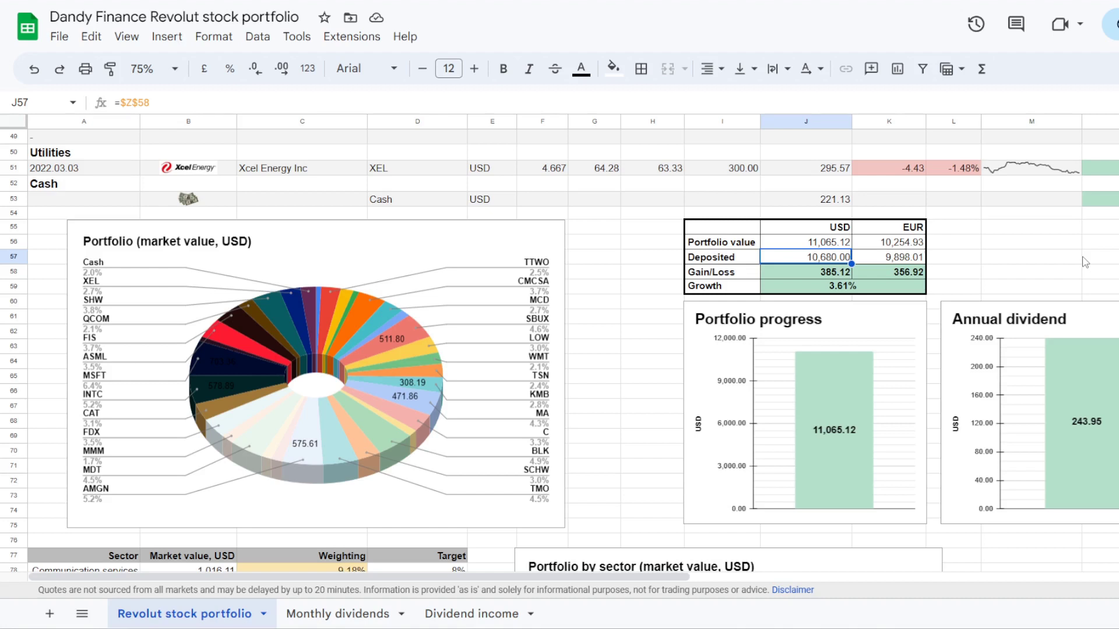
pyautogui.press('Down')
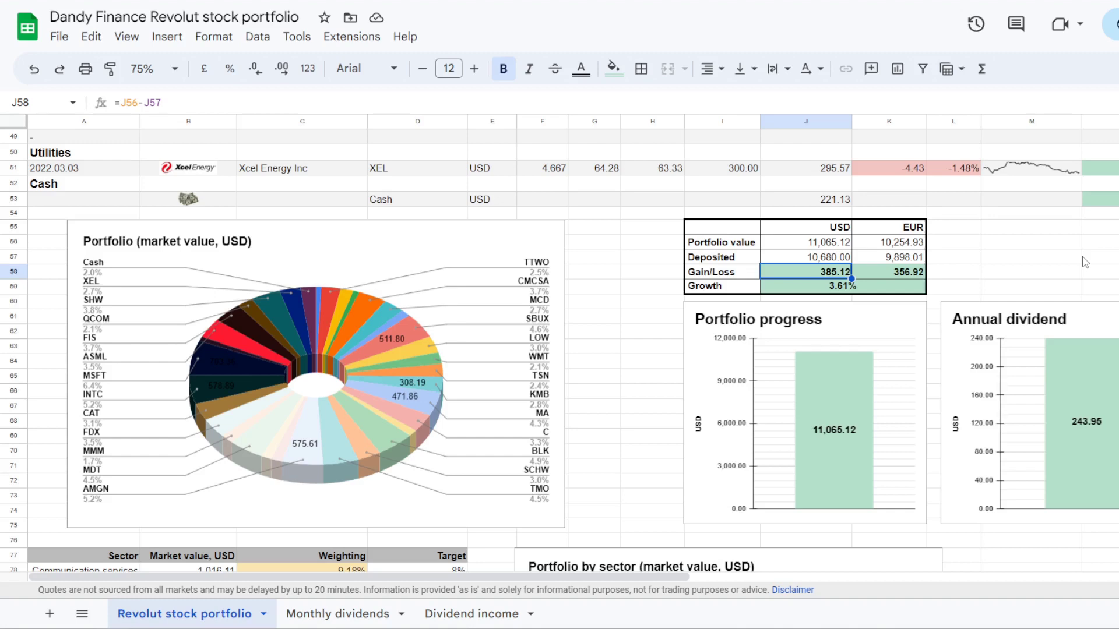
pyautogui.press('Down')
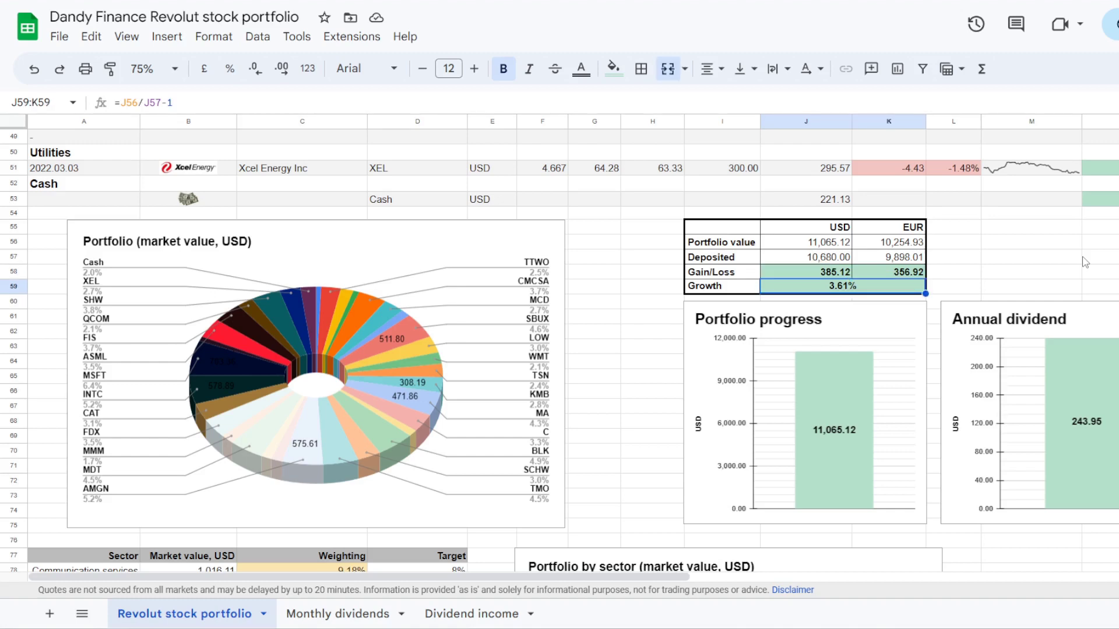
pyautogui.hscroll(5, 1086, 263)
pyautogui.click(773, 326)
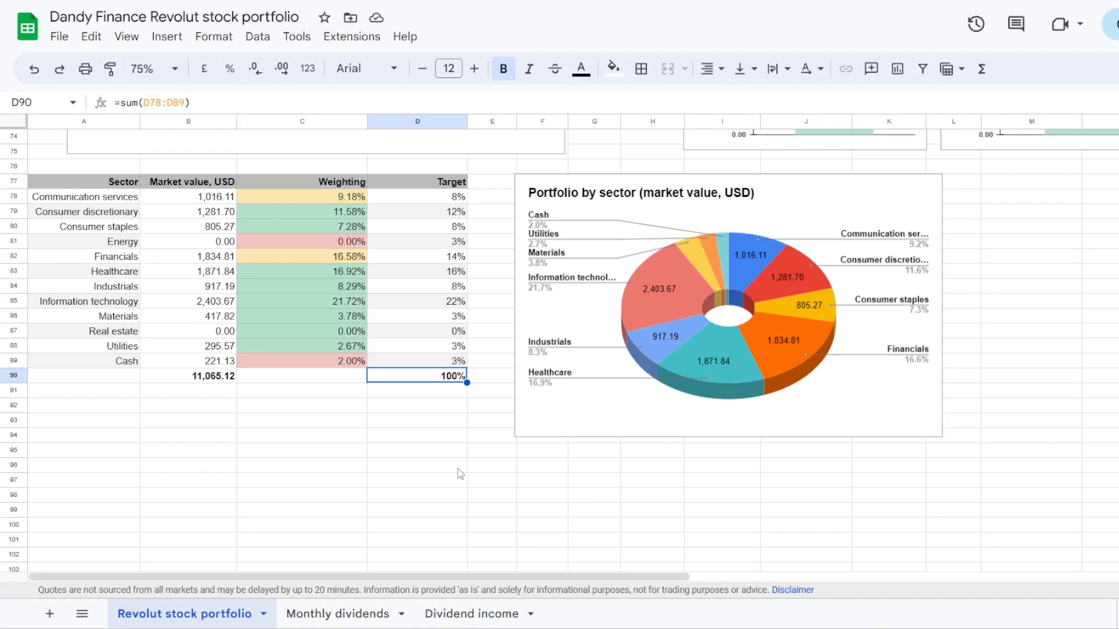
pyautogui.hotkey('ctrl', 'z')
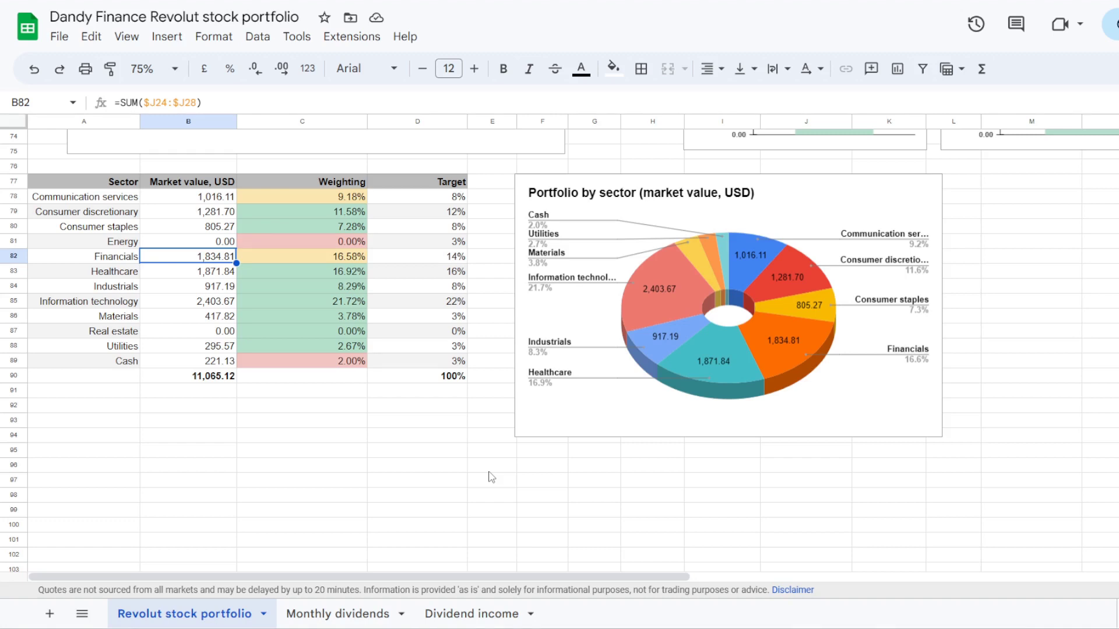
pyautogui.press('Down')
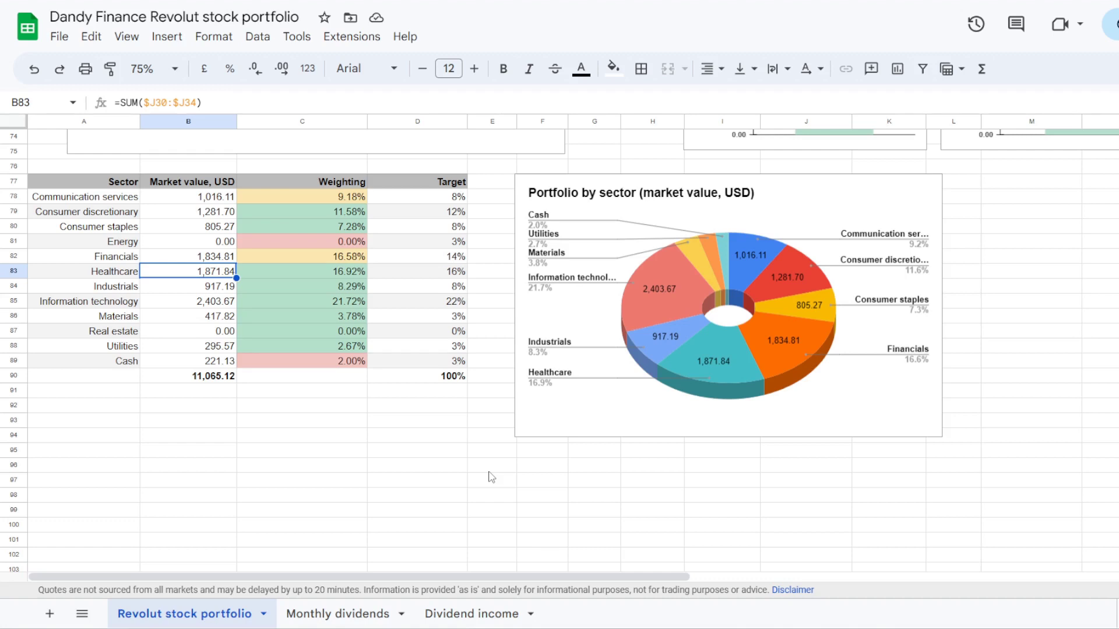
pyautogui.press('Down')
pyautogui.press('Down')
pyautogui.press('Down')
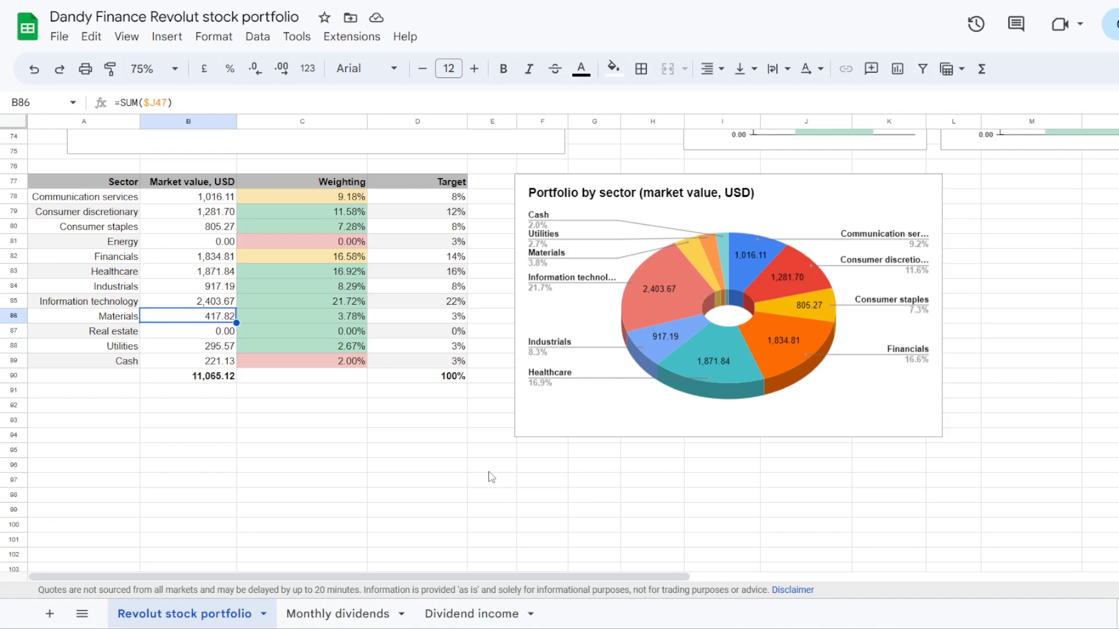
pyautogui.press('Right')
pyautogui.press('Up')
pyautogui.press('Up')
pyautogui.press('Up')
pyautogui.press('Up')
pyautogui.press('Up')
pyautogui.press('Up')
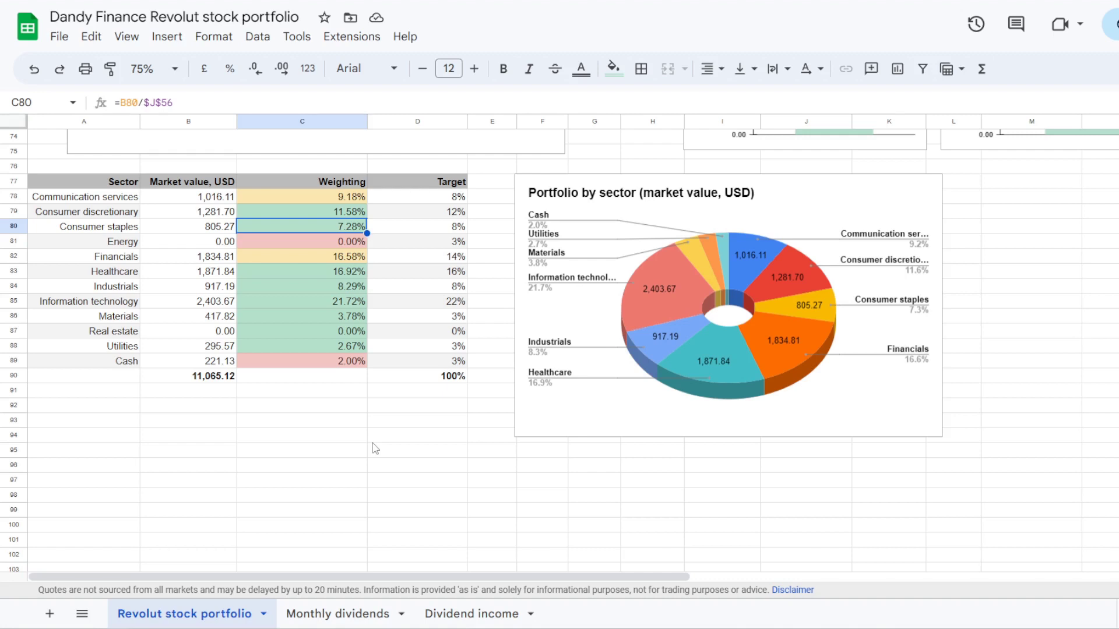
# - Check the Consumer discretionary weighting: 1,281.70, 11.58% against a 12% target
pyautogui.press('Up')
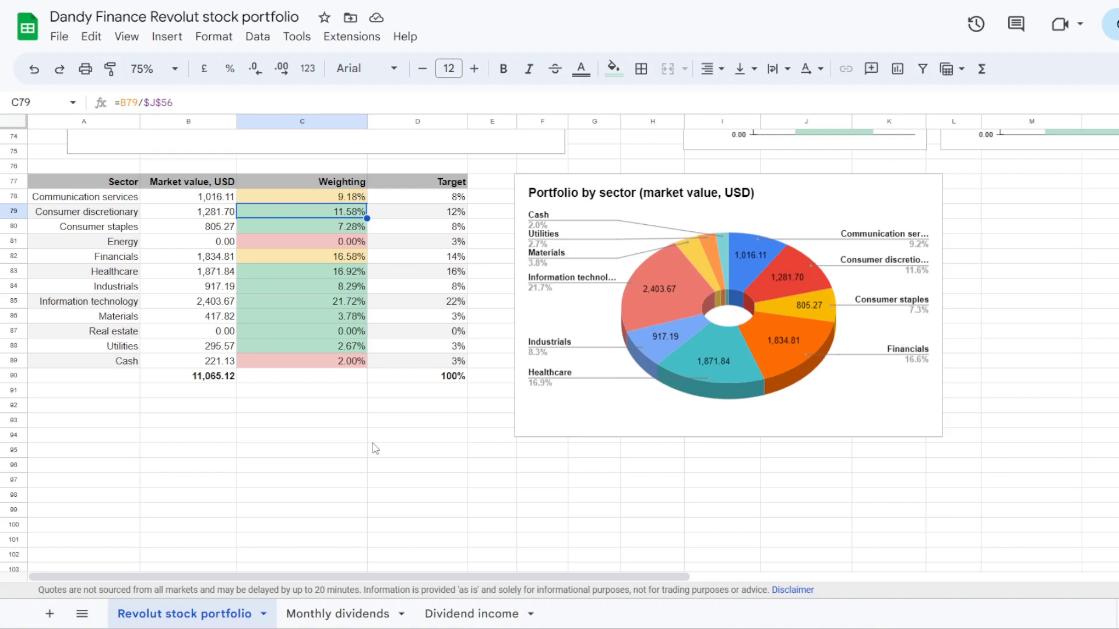